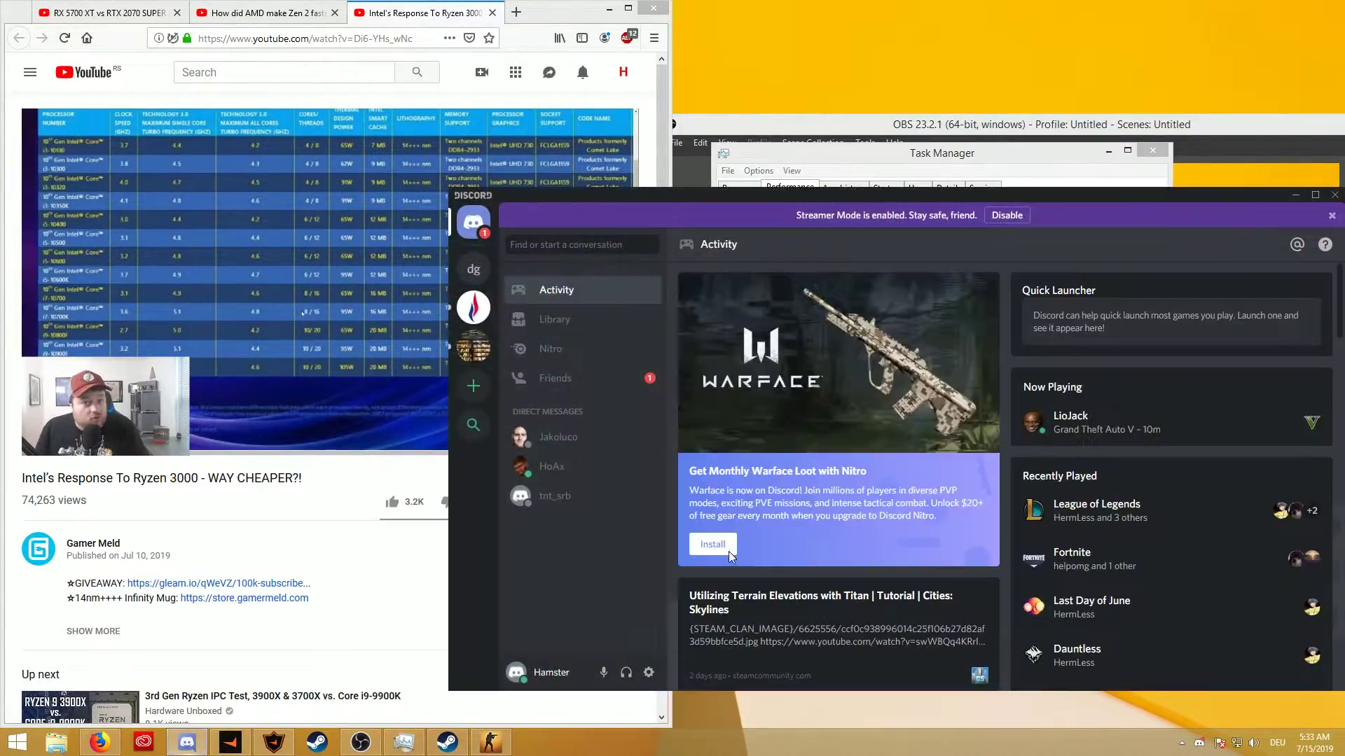
- Close the Discord window so the YouTube video, Task Manager CPU graph and OBS stay visible
click(1299, 203)
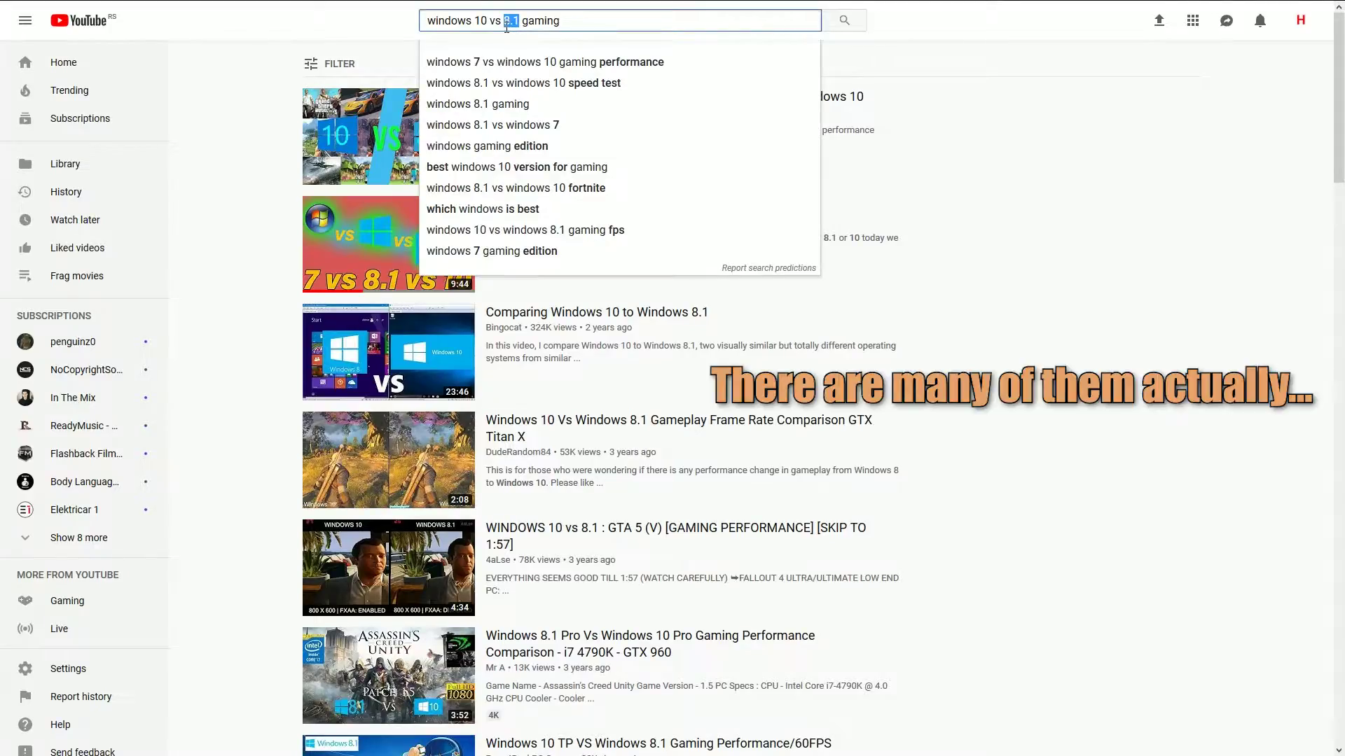
- Run the YouTube search for 'windows 10 vs 7 gaming'
key(Return)
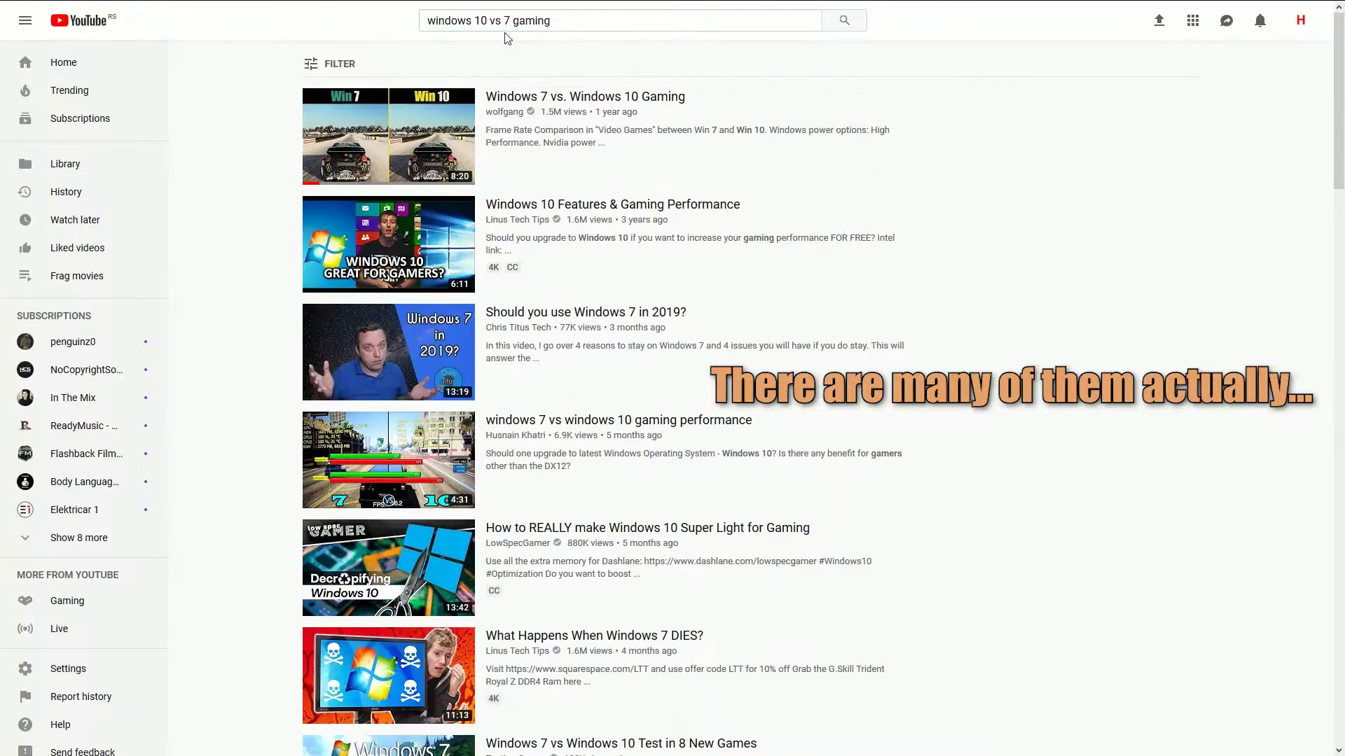
scroll(535, 130, down, 1)
scroll(421, 315, down, 3)
scroll(360, 525, down, 1)
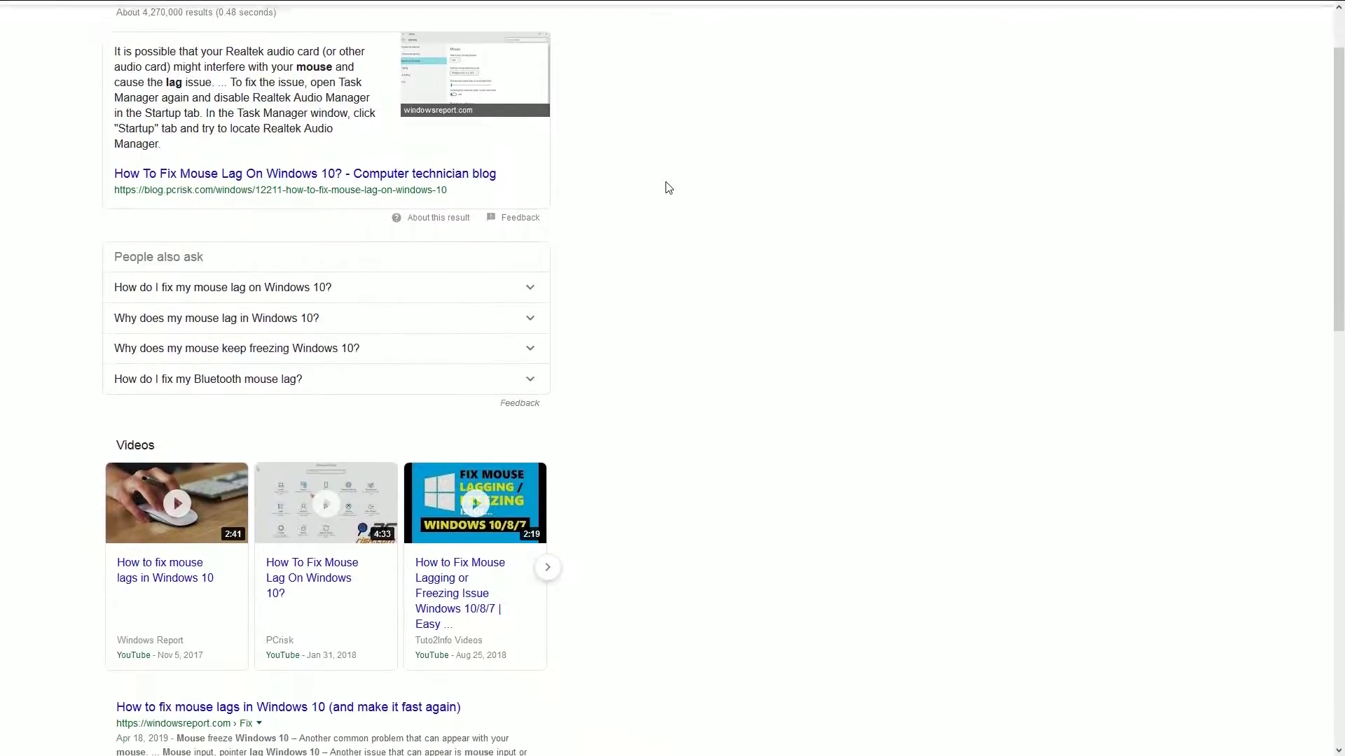
scroll(666, 189, down, 3)
scroll(667, 188, down, 3)
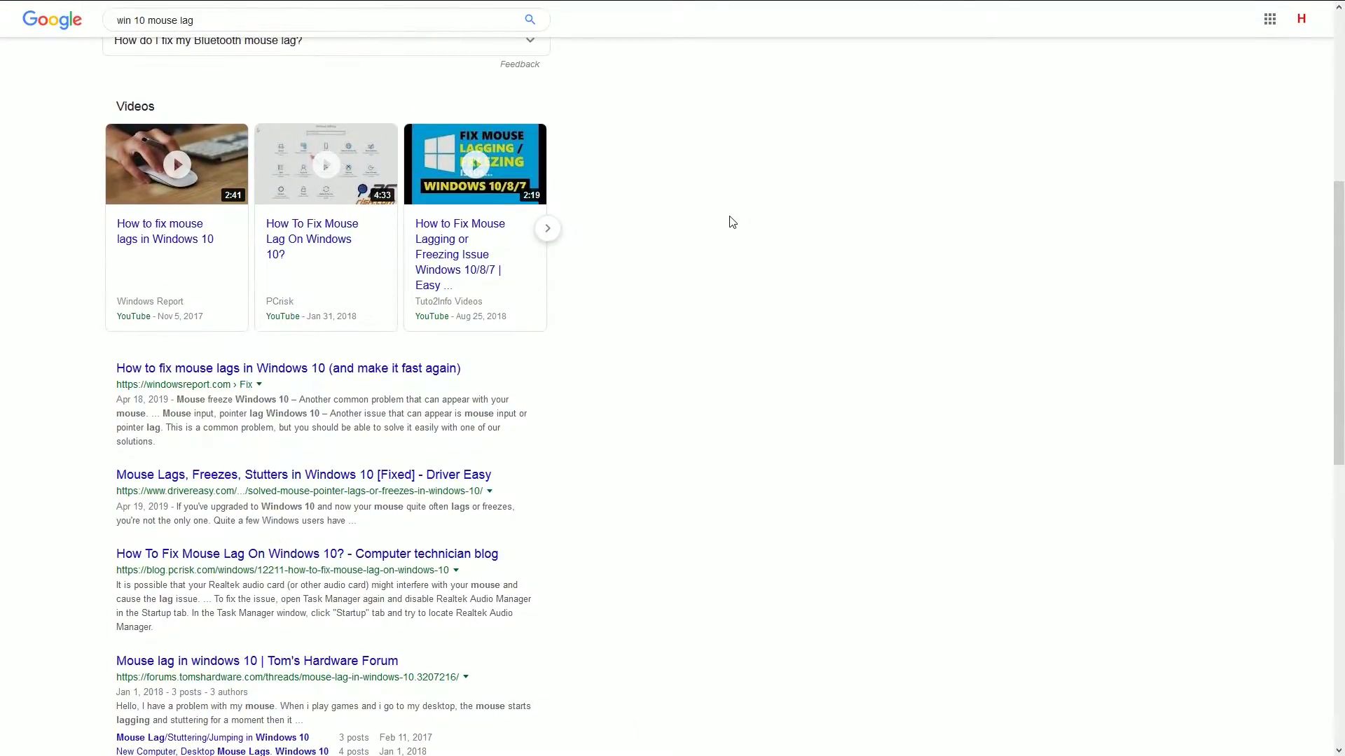
scroll(732, 221, down, 3)
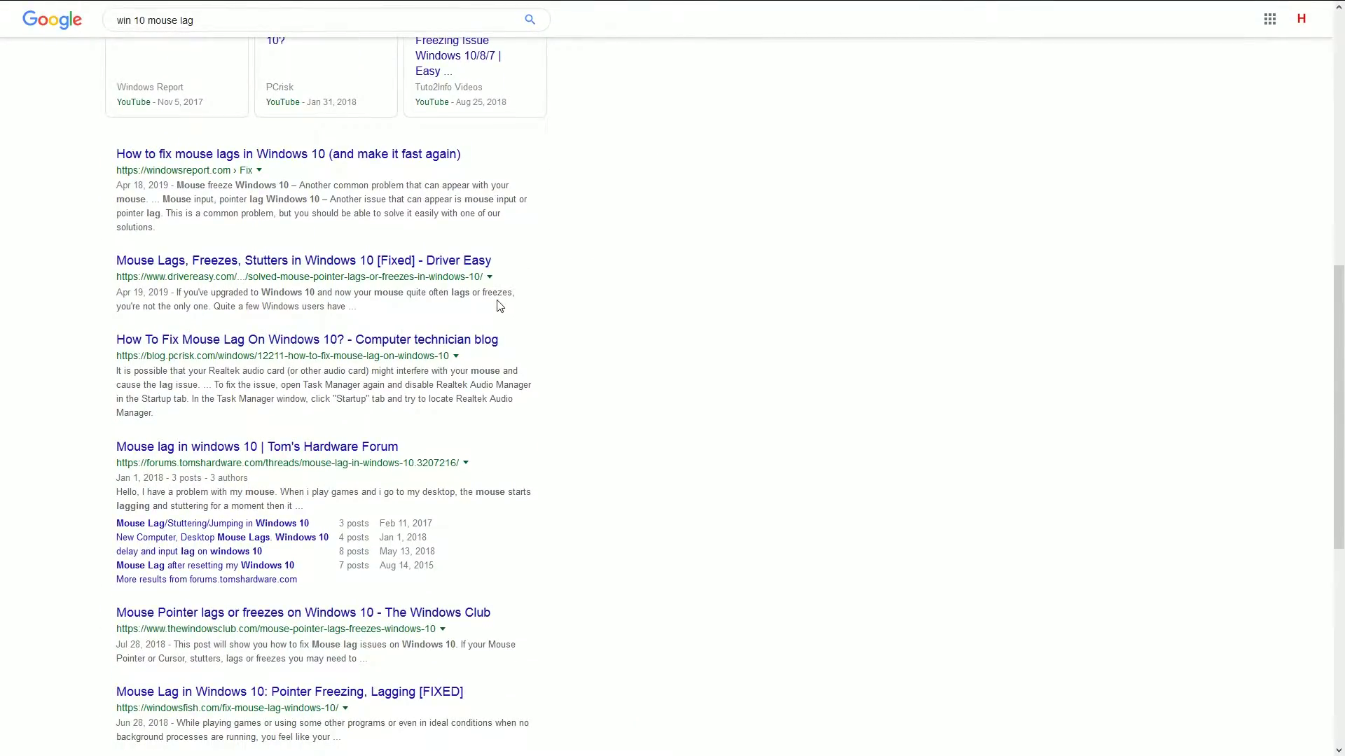
scroll(499, 306, down, 3)
scroll(567, 326, down, 2)
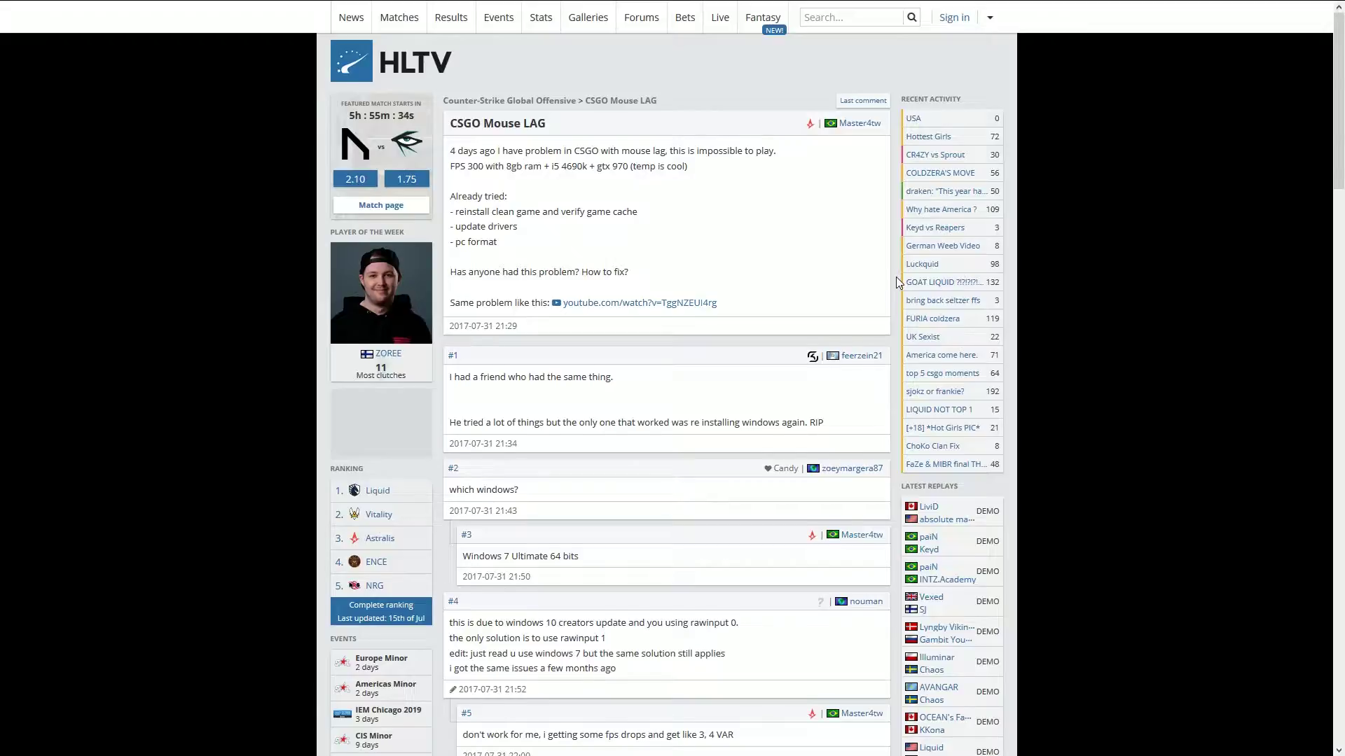
scroll(896, 276, down, 3)
scroll(896, 275, down, 2)
scroll(896, 276, down, 2)
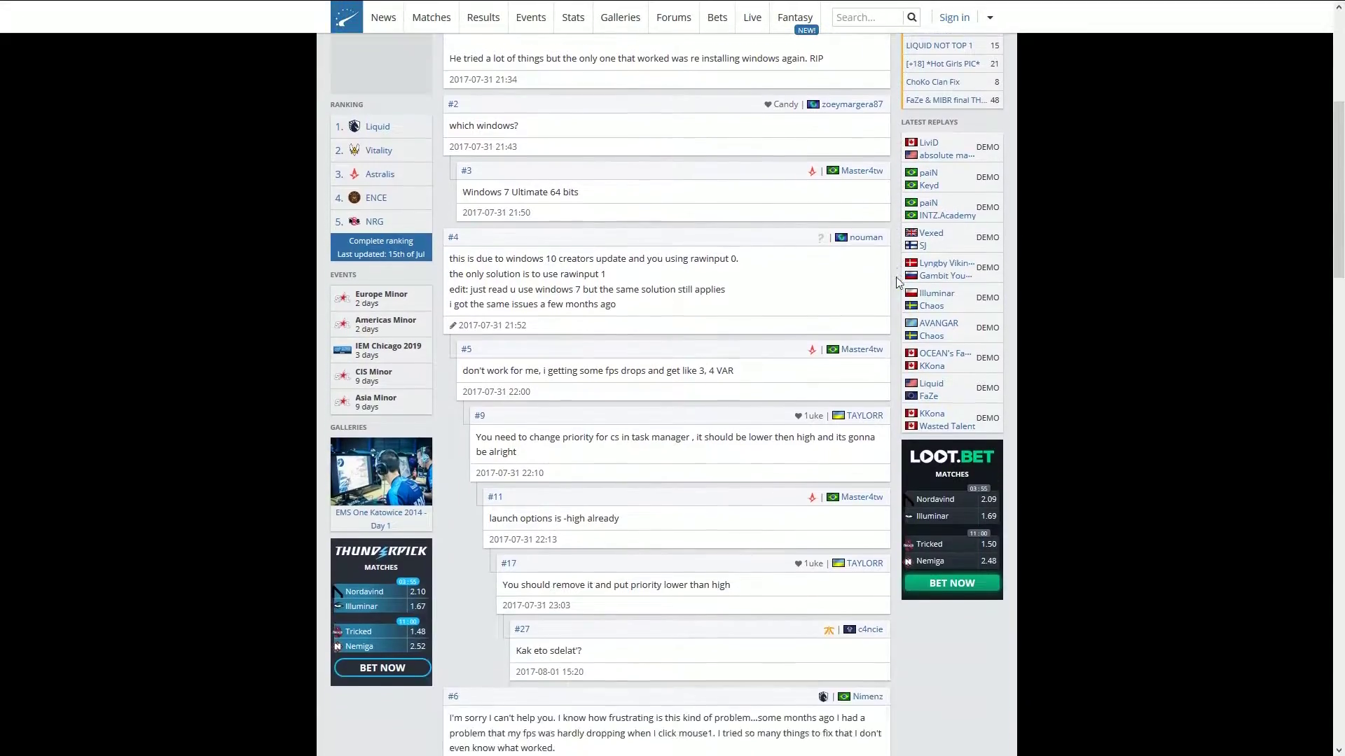
scroll(896, 276, down, 2)
scroll(896, 276, down, 1)
scroll(896, 276, down, 2)
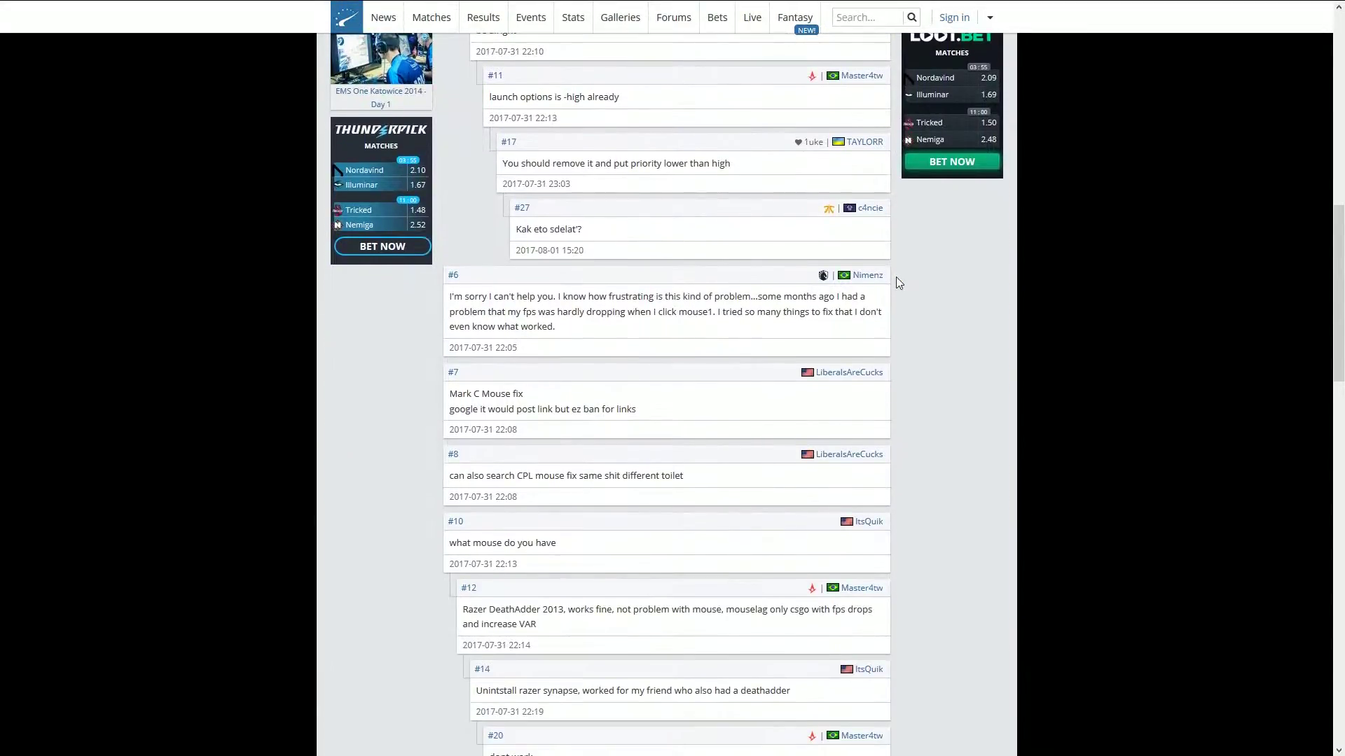
scroll(896, 277, down, 1)
scroll(896, 277, down, 2)
scroll(896, 277, down, 1)
scroll(896, 277, down, 1)
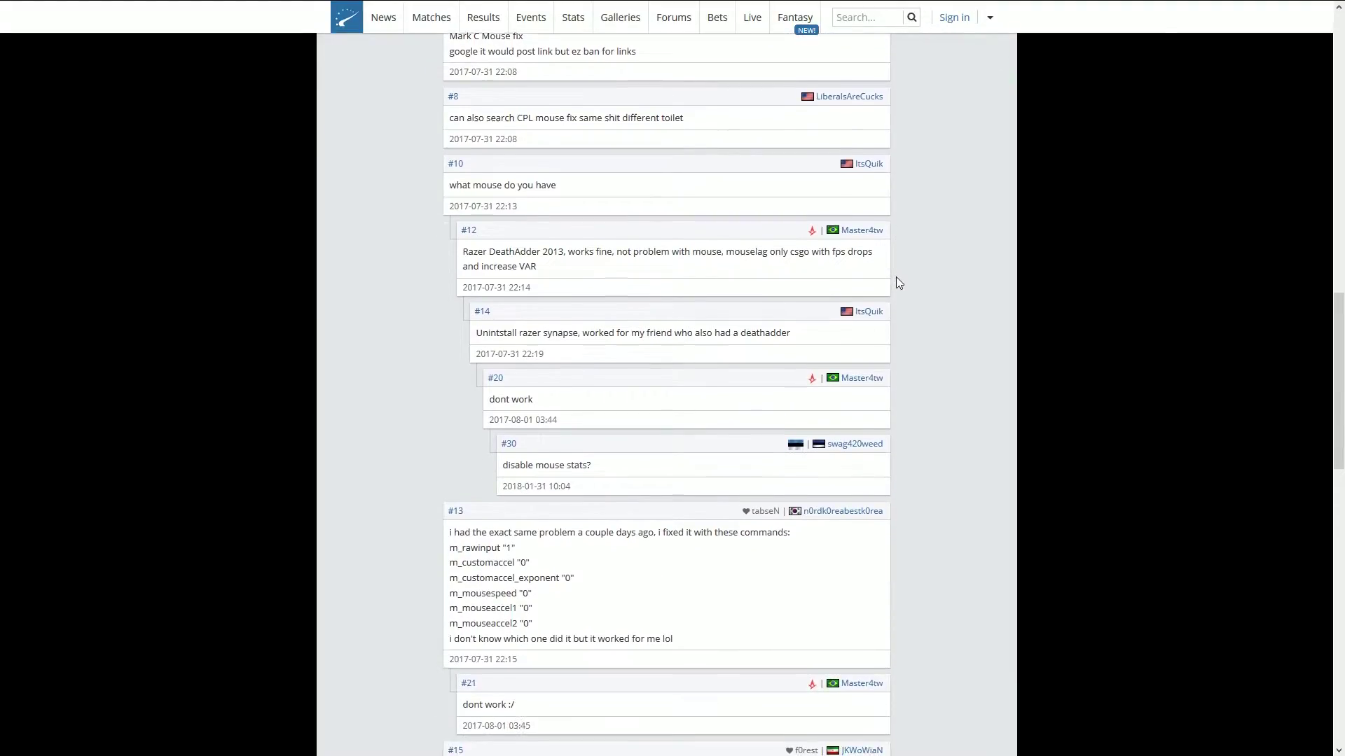
scroll(896, 276, down, 3)
scroll(896, 276, down, 1)
scroll(896, 277, down, 1)
scroll(897, 277, down, 2)
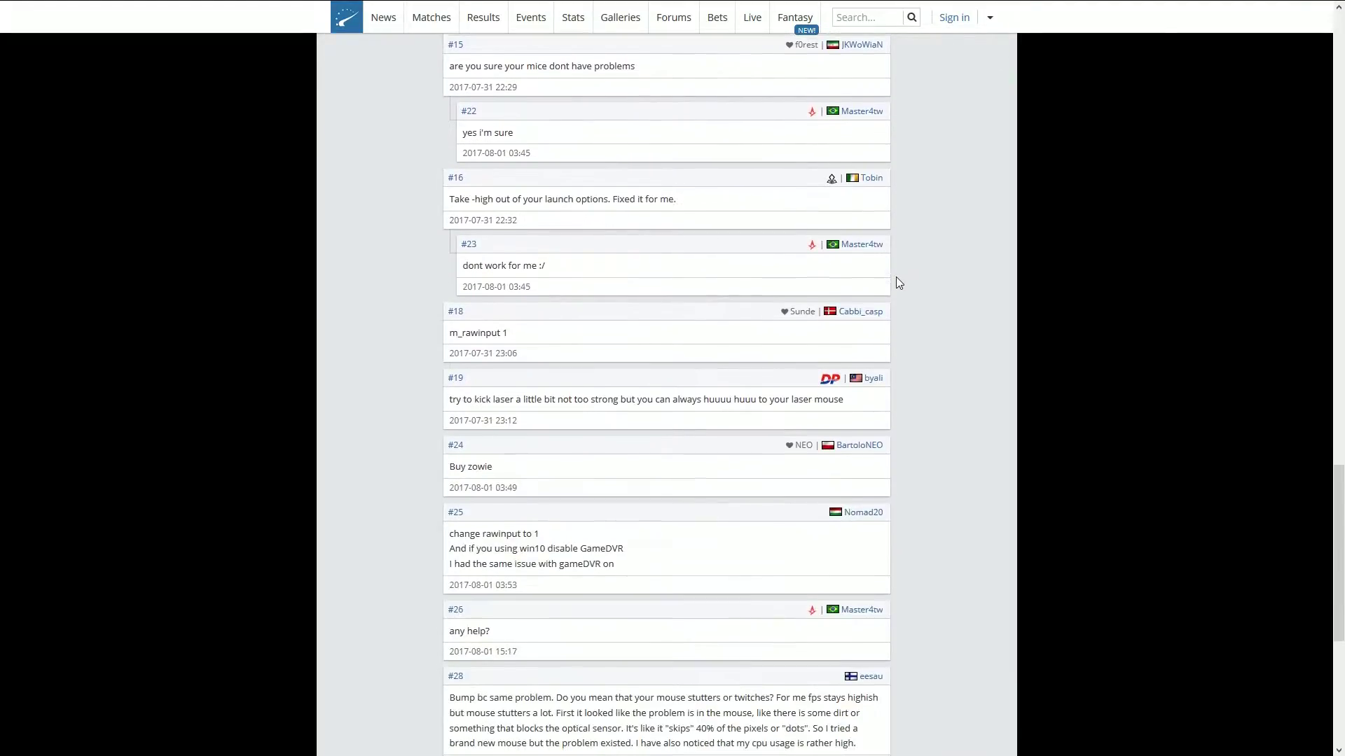
scroll(896, 276, down, 1)
scroll(897, 276, down, 2)
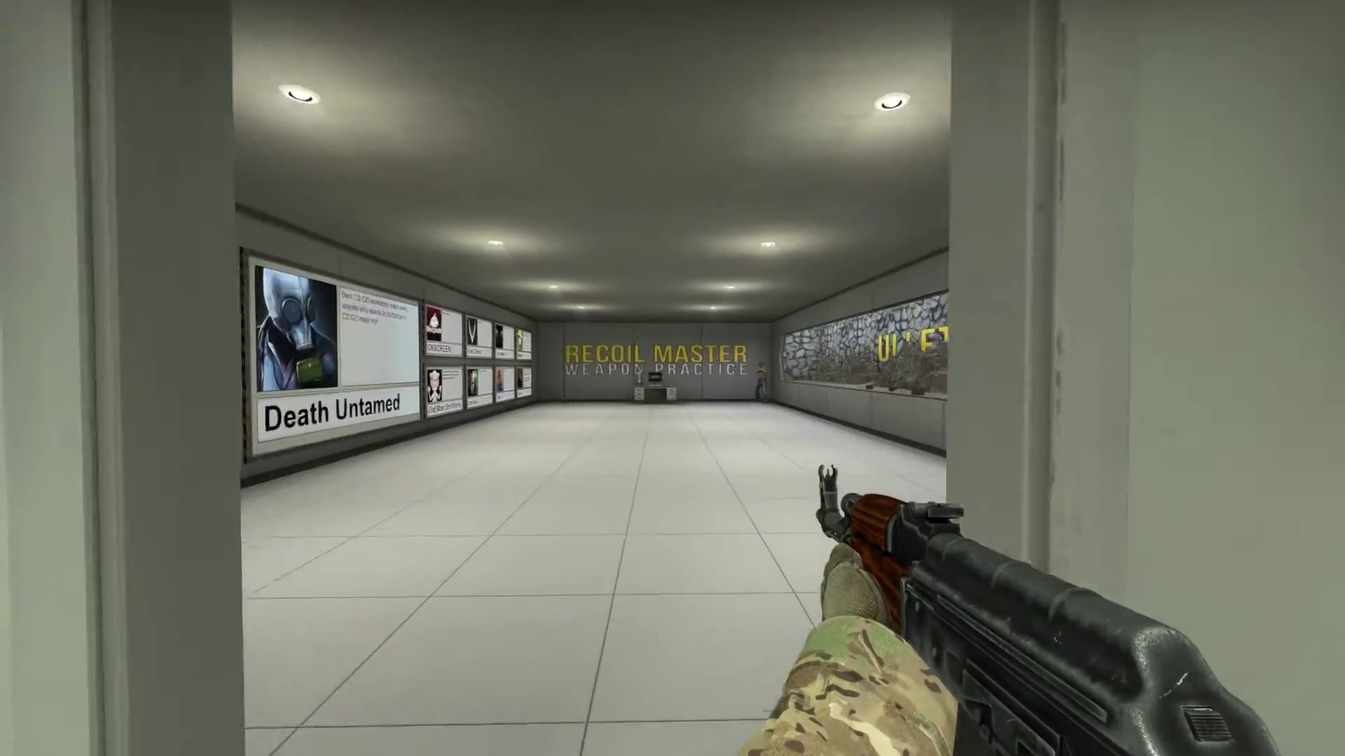
- Walk forward through the Recoil Master room toward Aim Course 2
key(w)
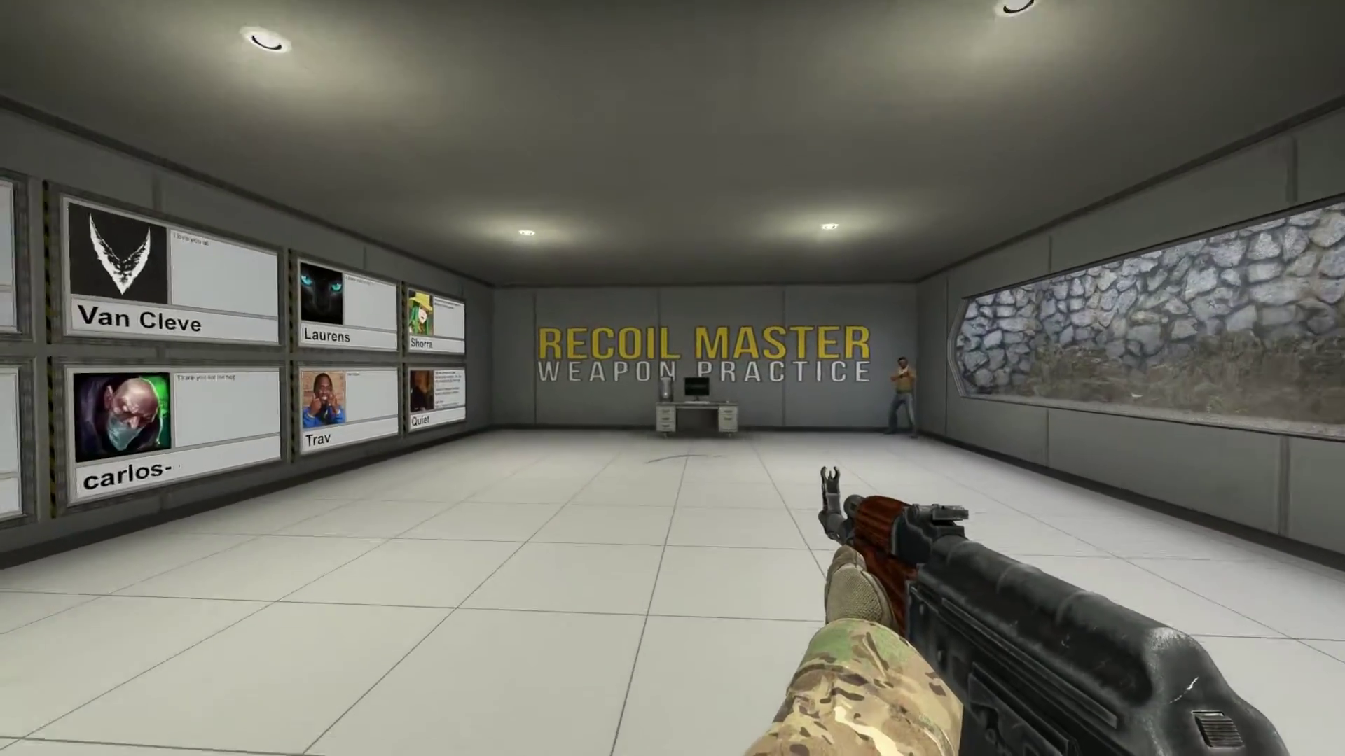
key(w)
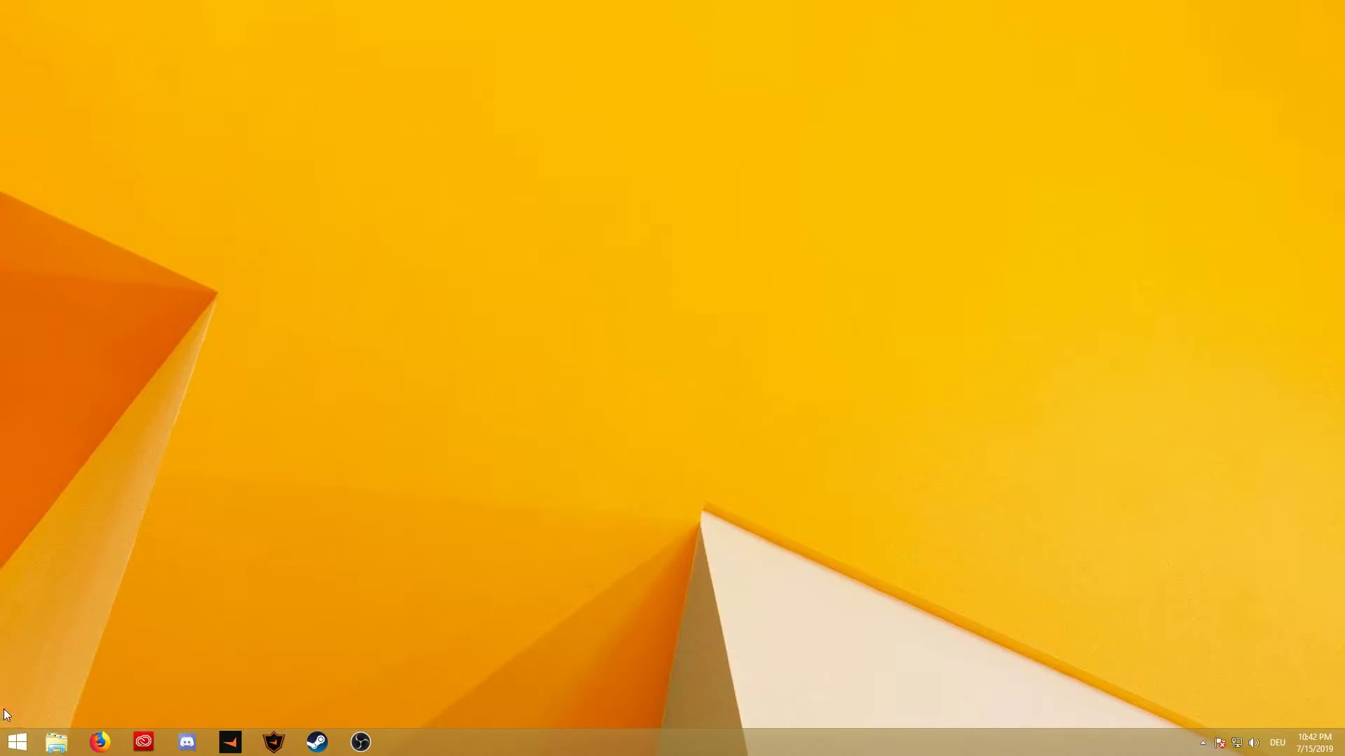
- Launch Internet Explorer from the Start screen tiles
click(5, 743)
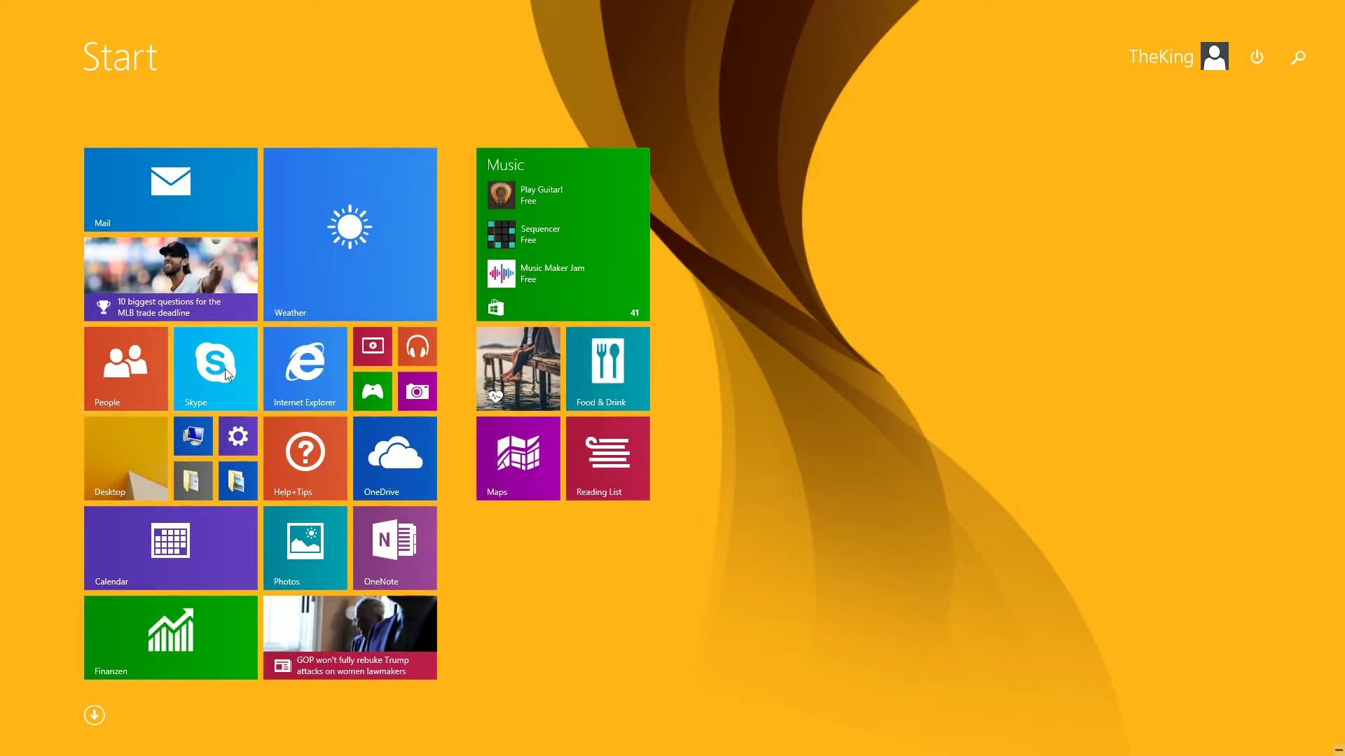
click(324, 372)
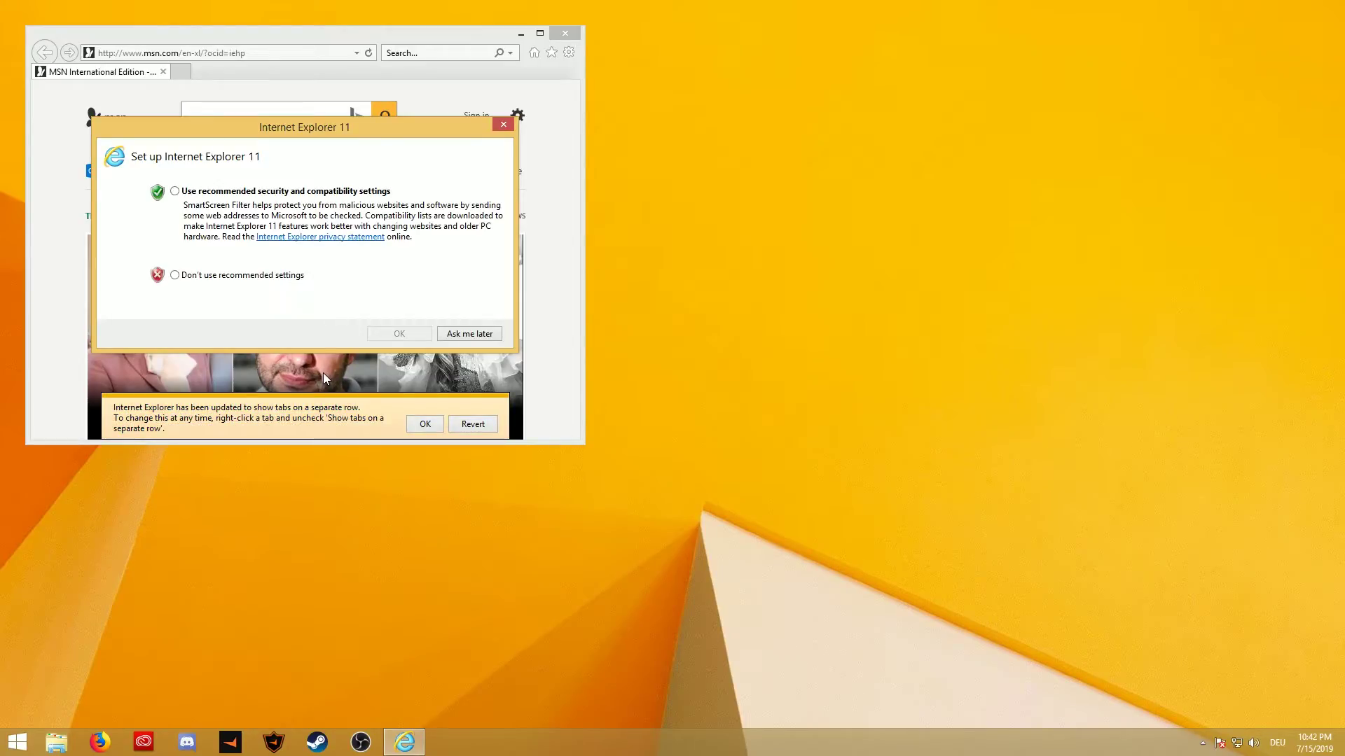
- Postpone IE's recommended-settings setup and close the browser with all its tabs
click(468, 335)
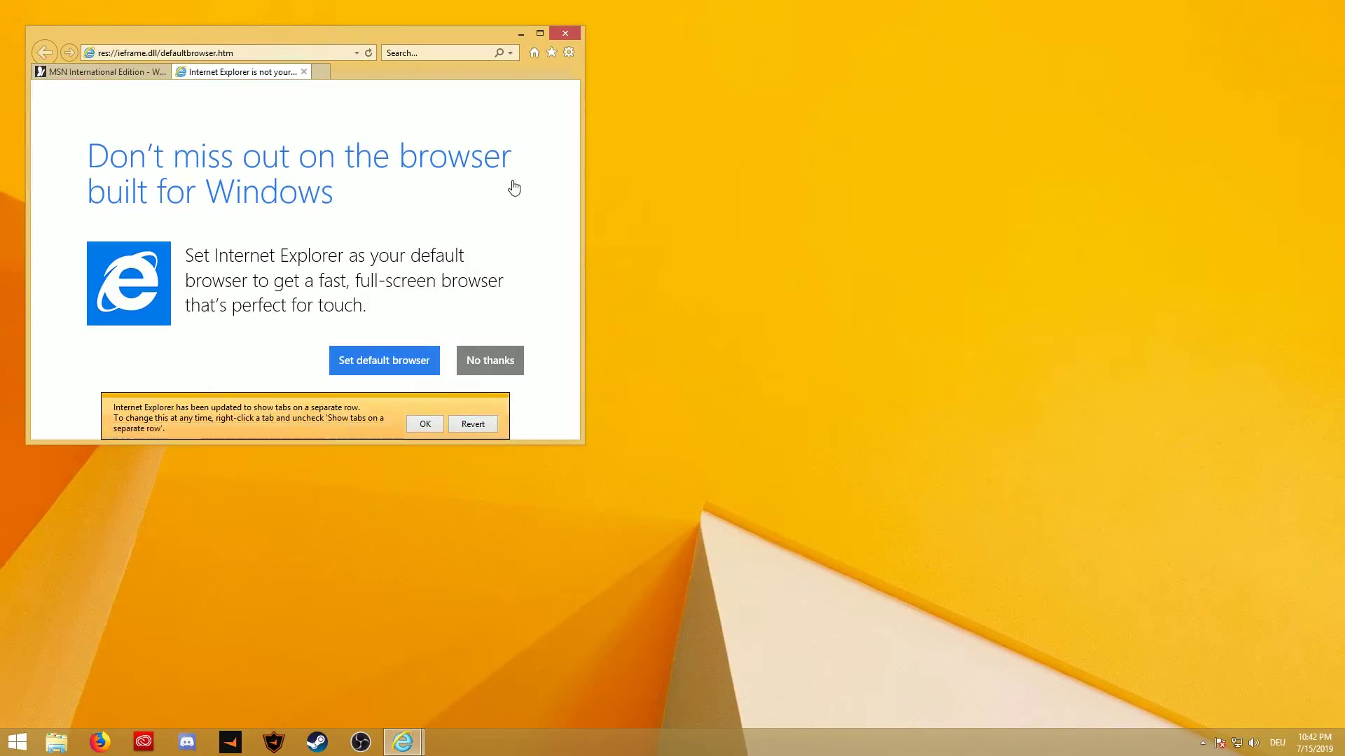
click(565, 33)
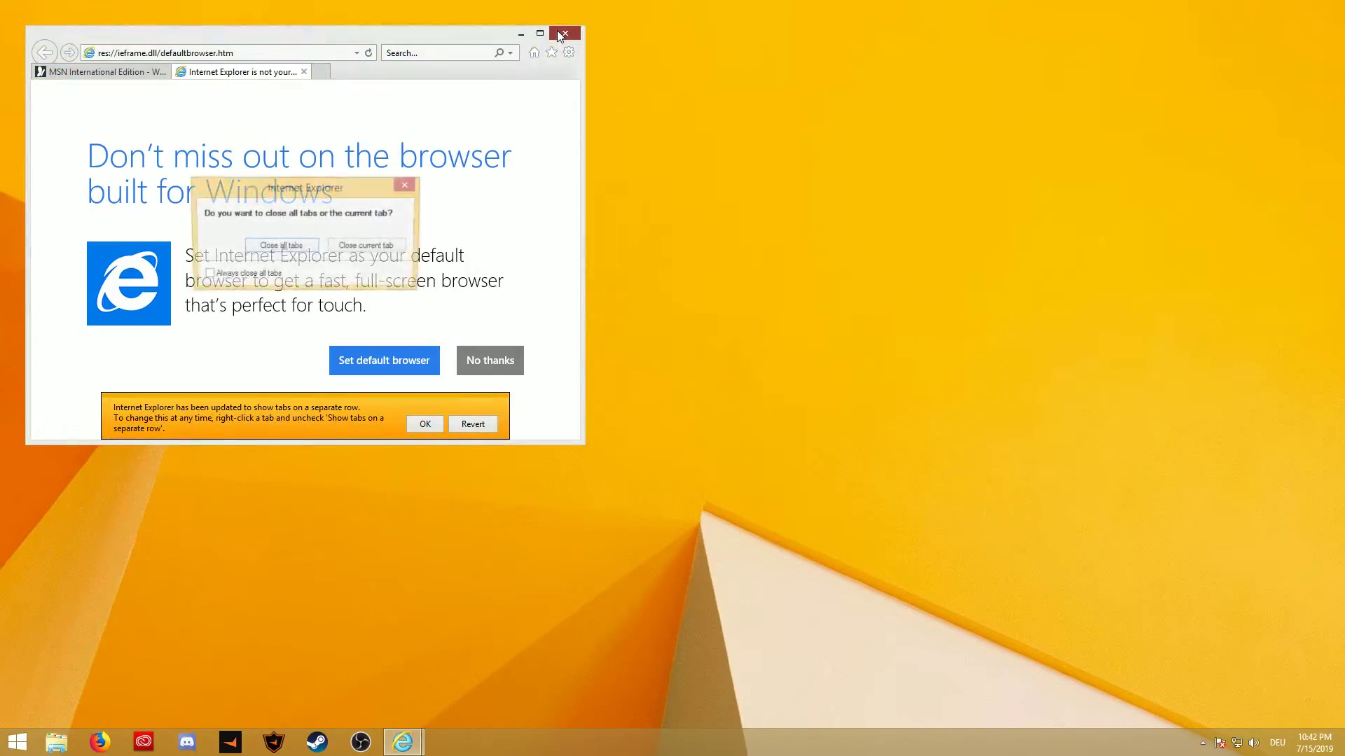
click(298, 250)
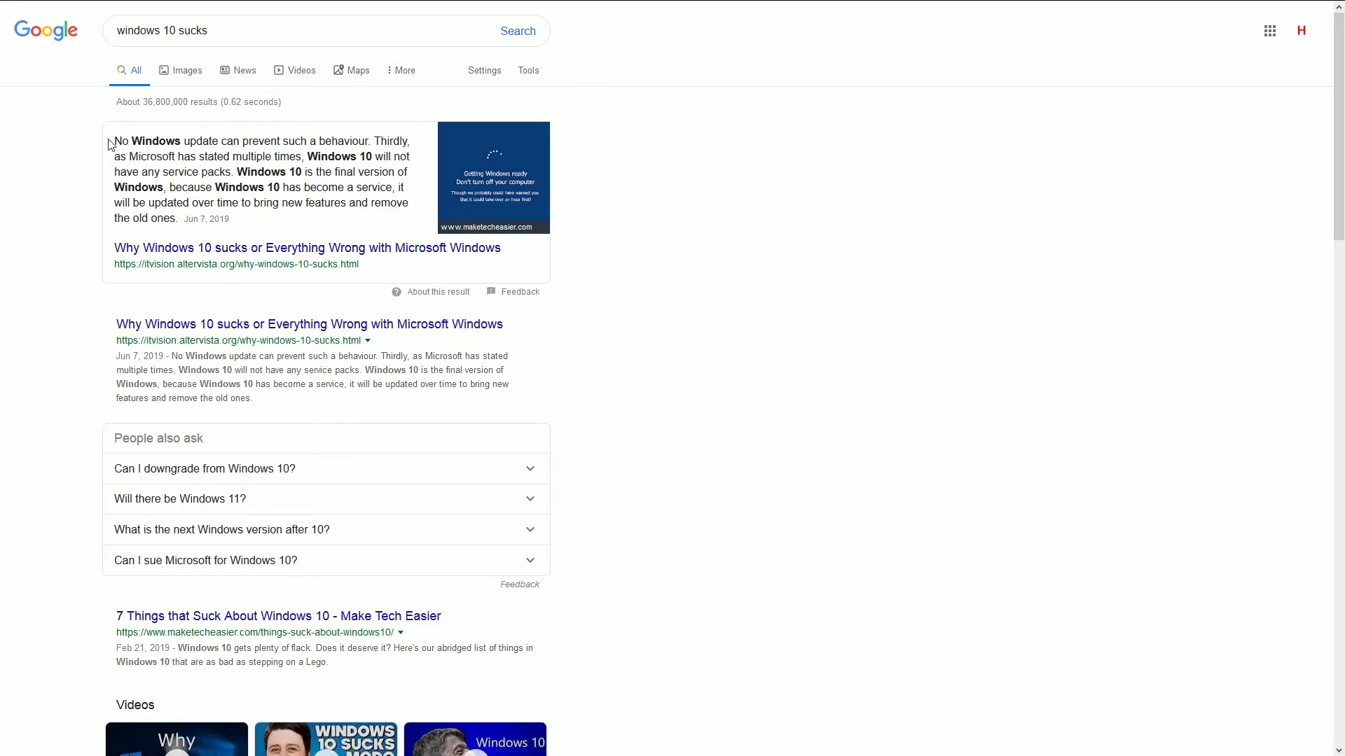
drag(155, 140, 334, 140)
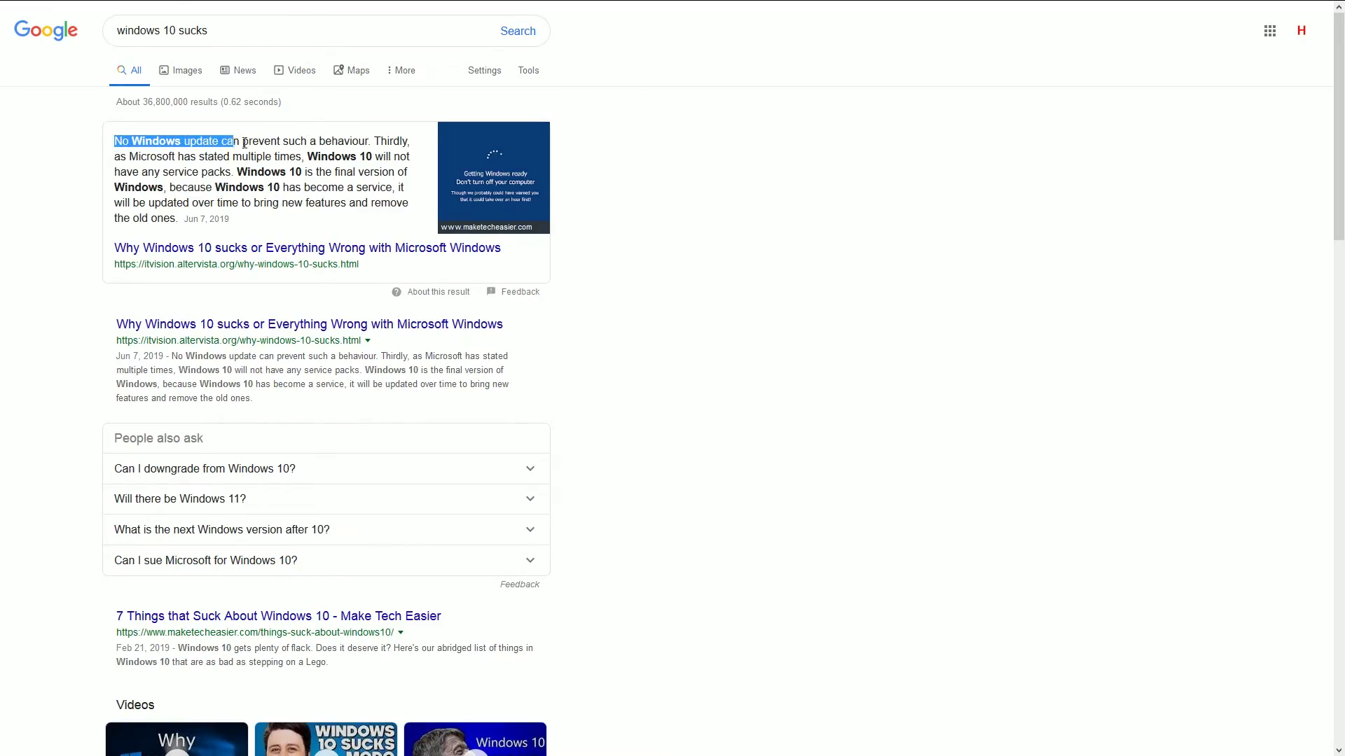
click(512, 140)
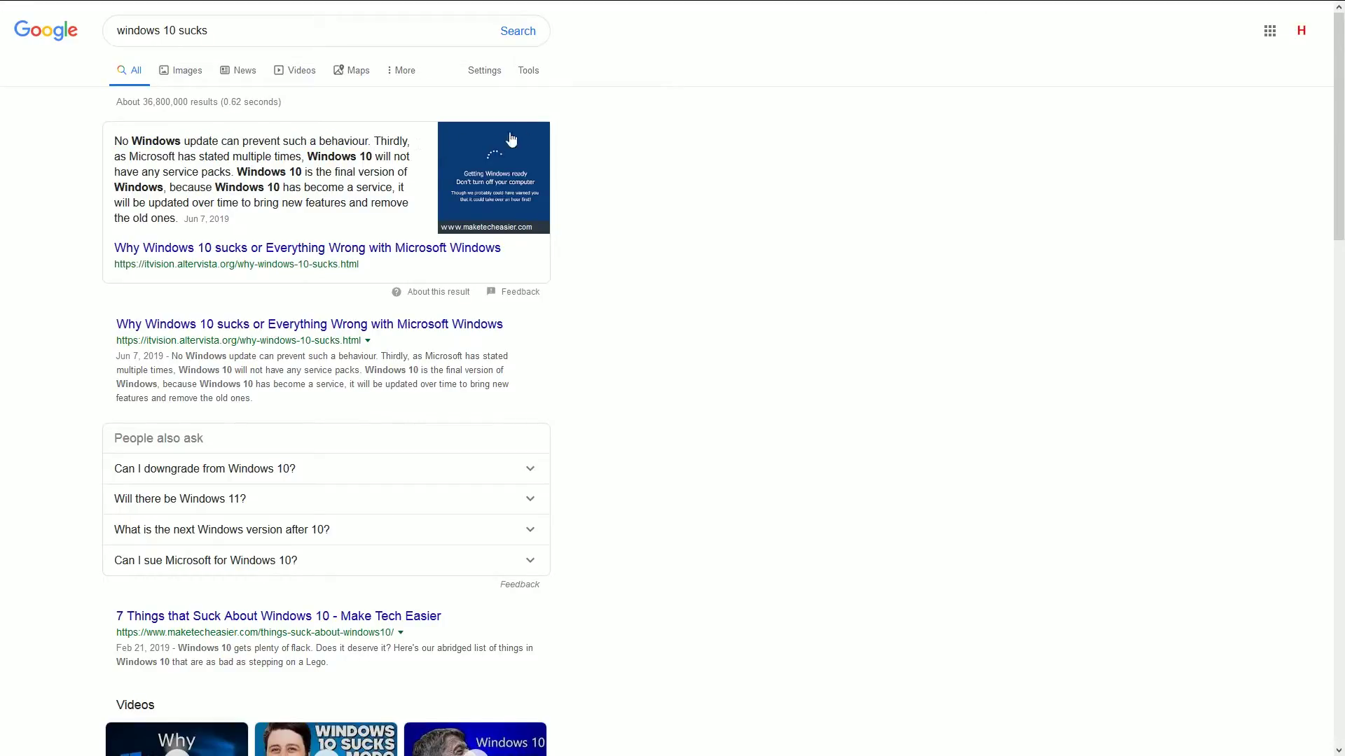
scroll(673, 133, down, 3)
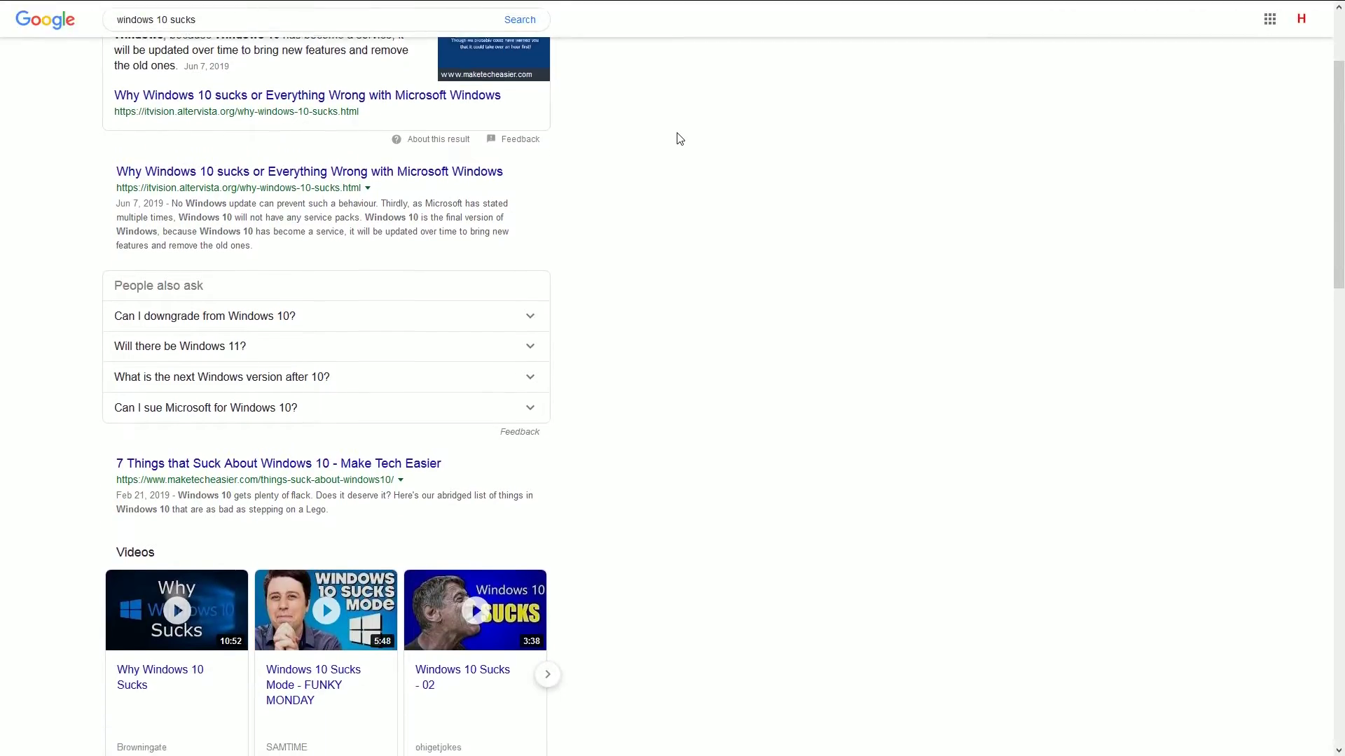
scroll(677, 138, down, 3)
scroll(678, 138, down, 2)
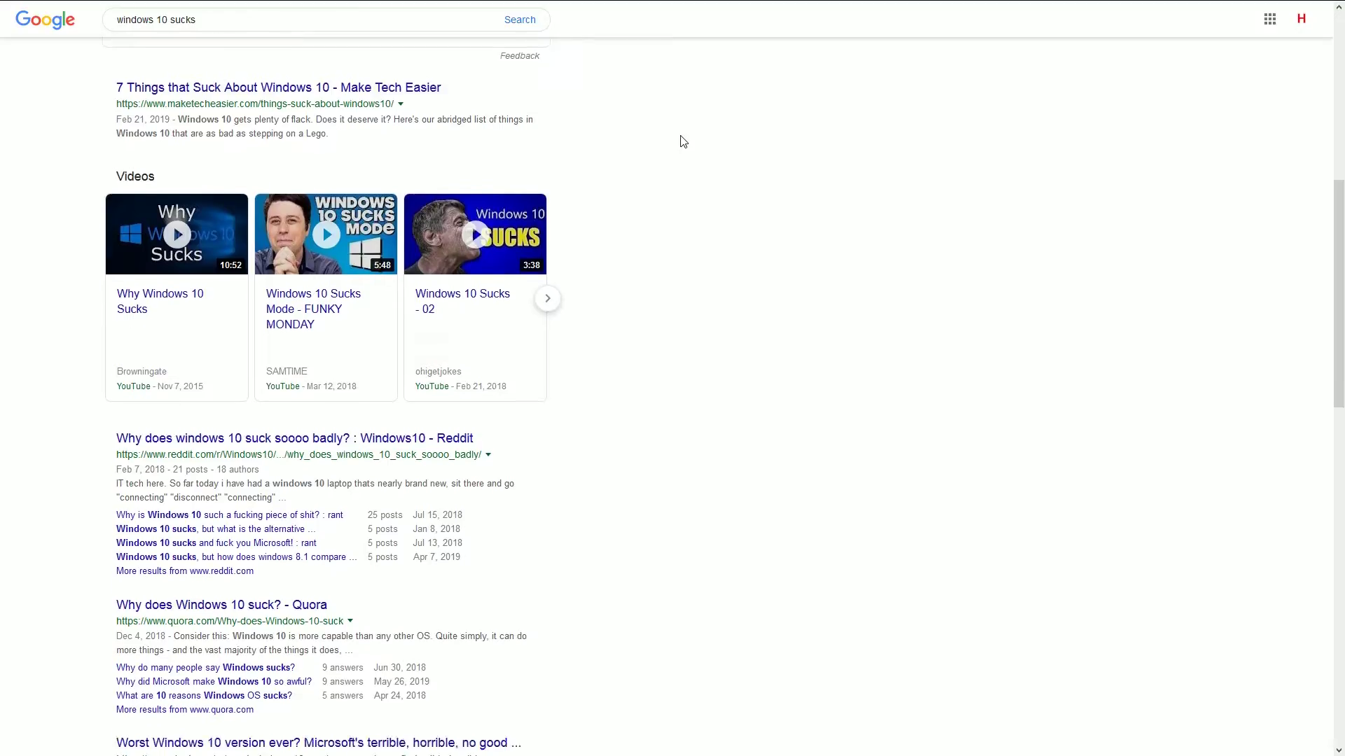
scroll(680, 140, down, 1)
scroll(682, 141, down, 1)
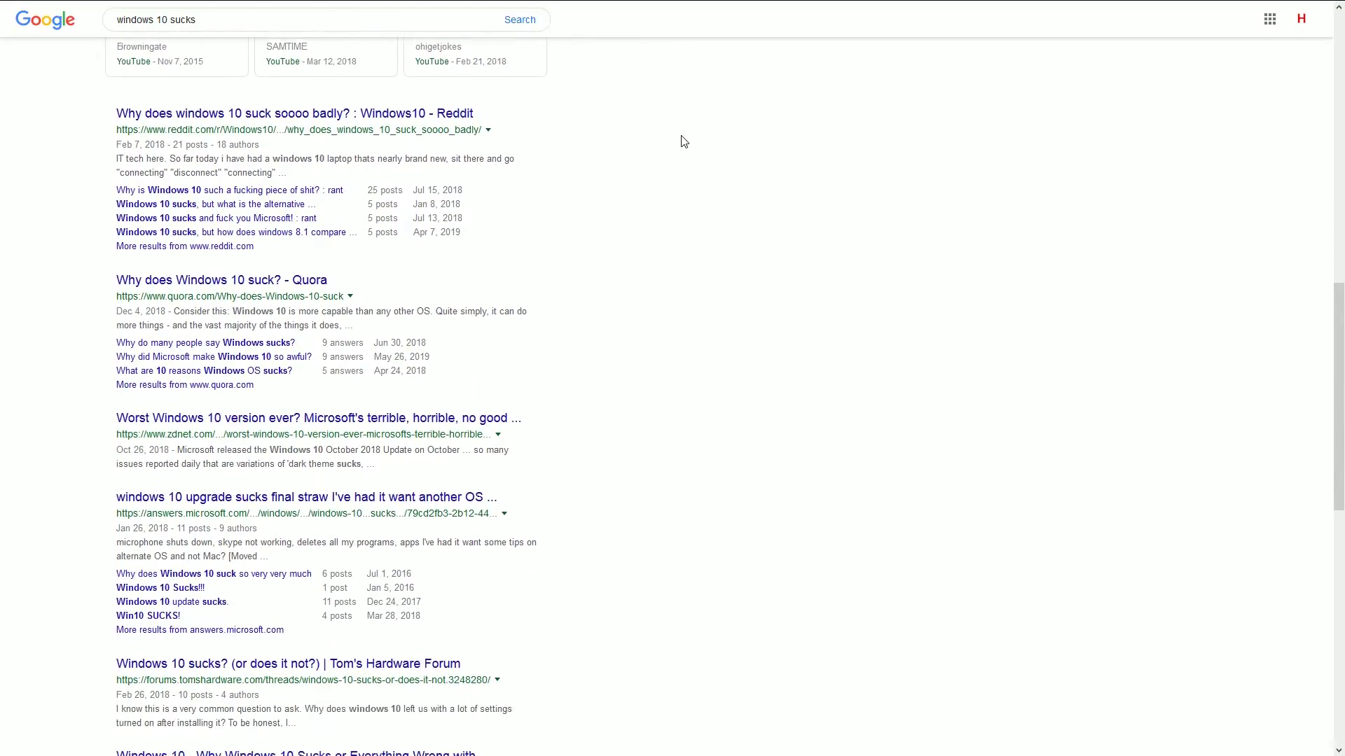
scroll(683, 141, down, 1)
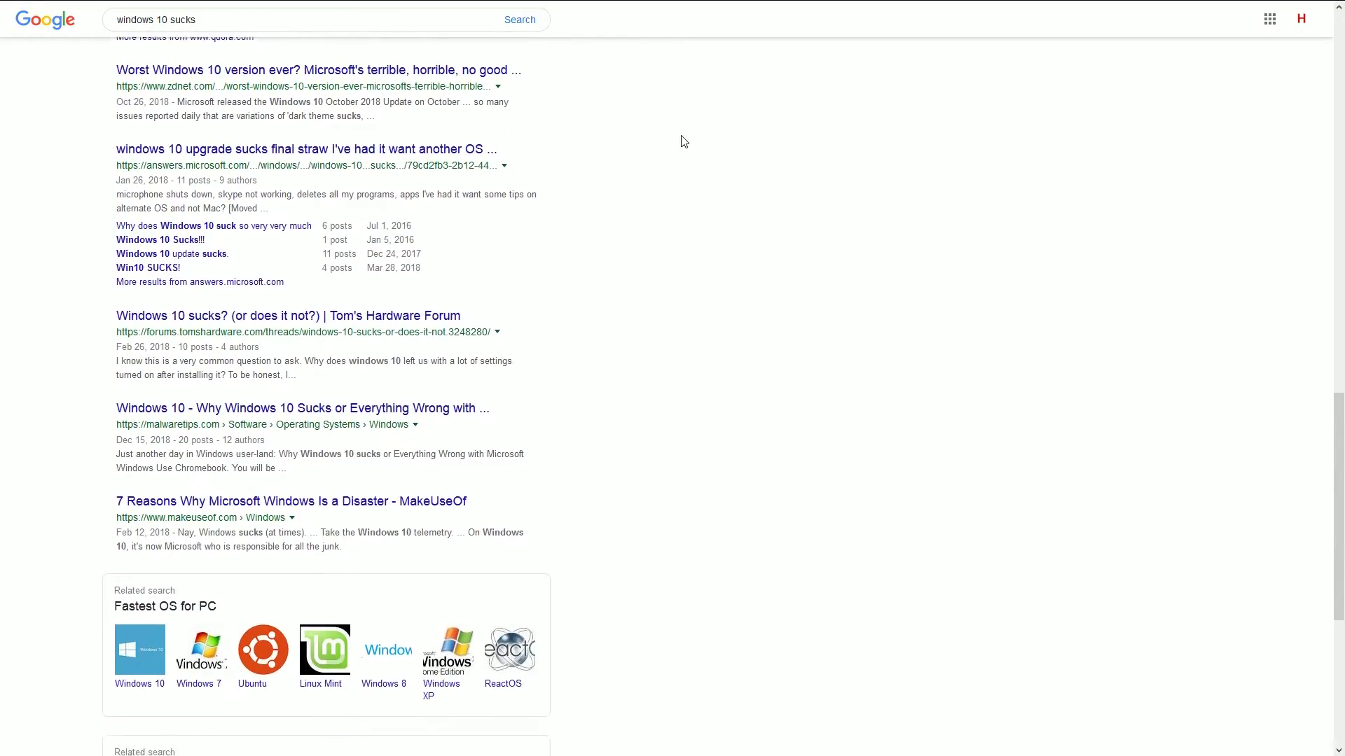
scroll(682, 141, down, 1)
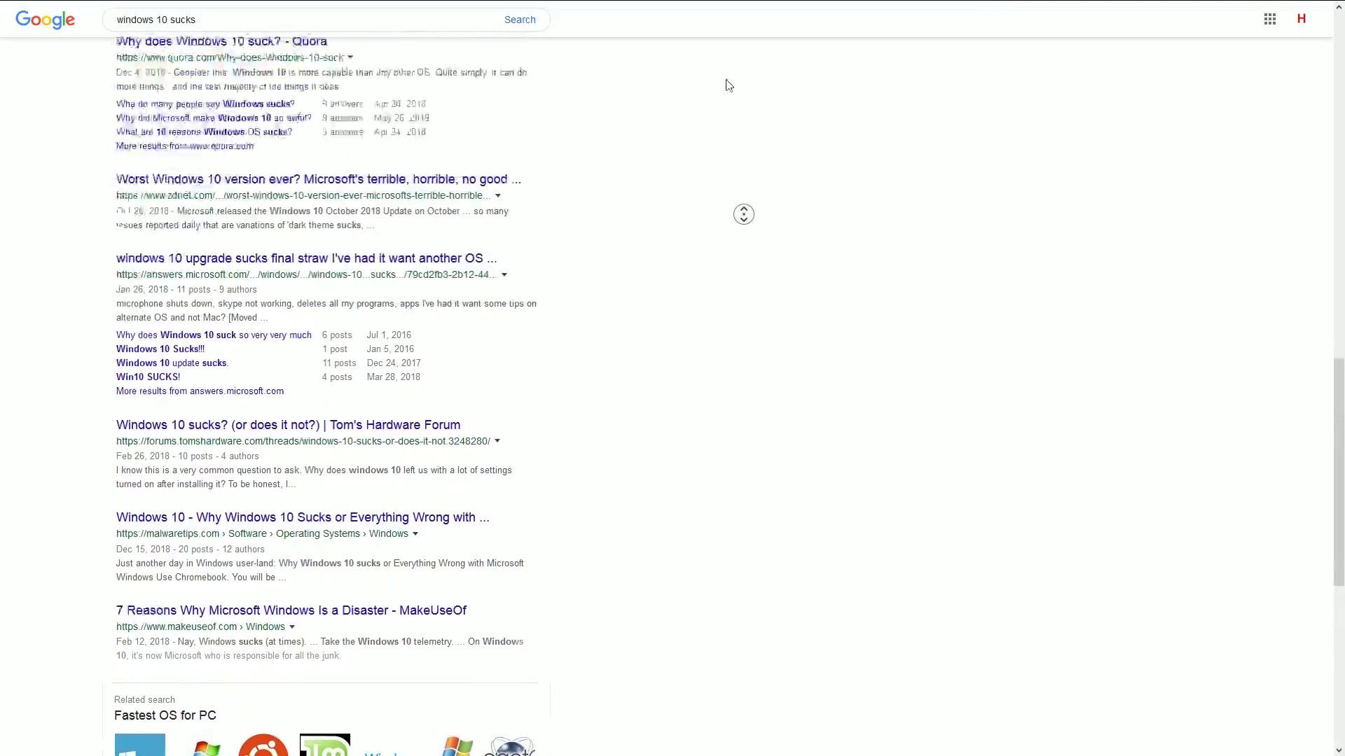